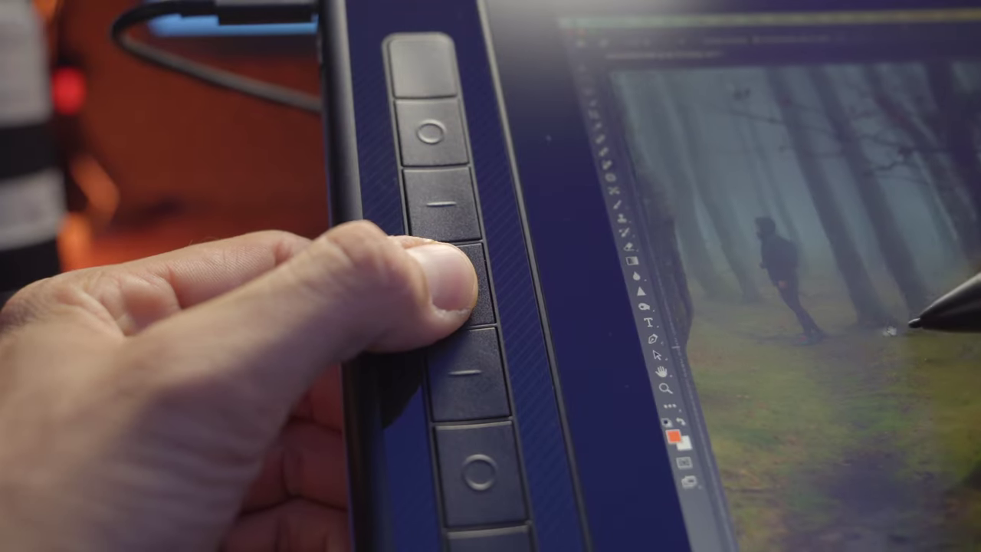
Step: Show the operating-system options for the Kamvas Pro 13(2.5K) driver download
key(ctrl+plus)
key(ctrl+plus)
key(ctrl+plus)
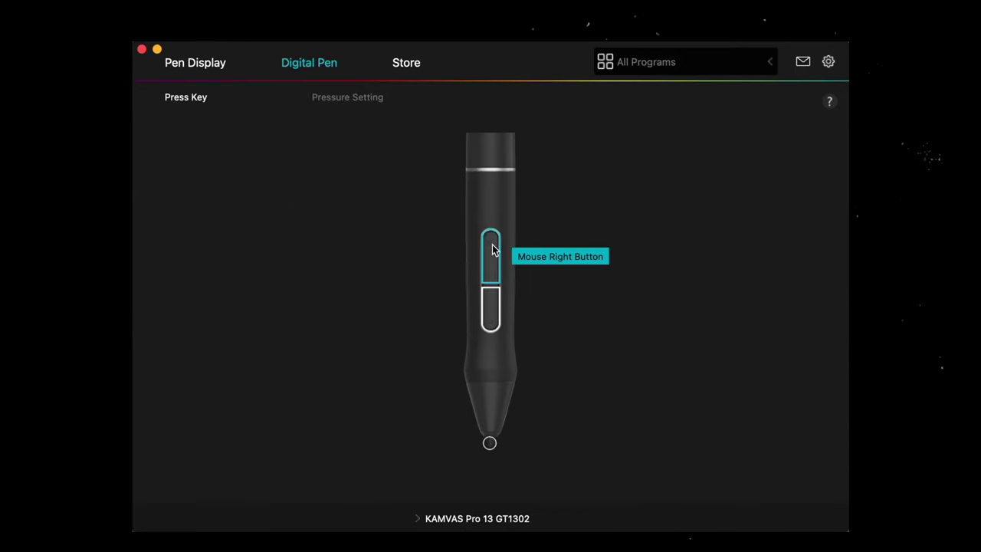
click(492, 249)
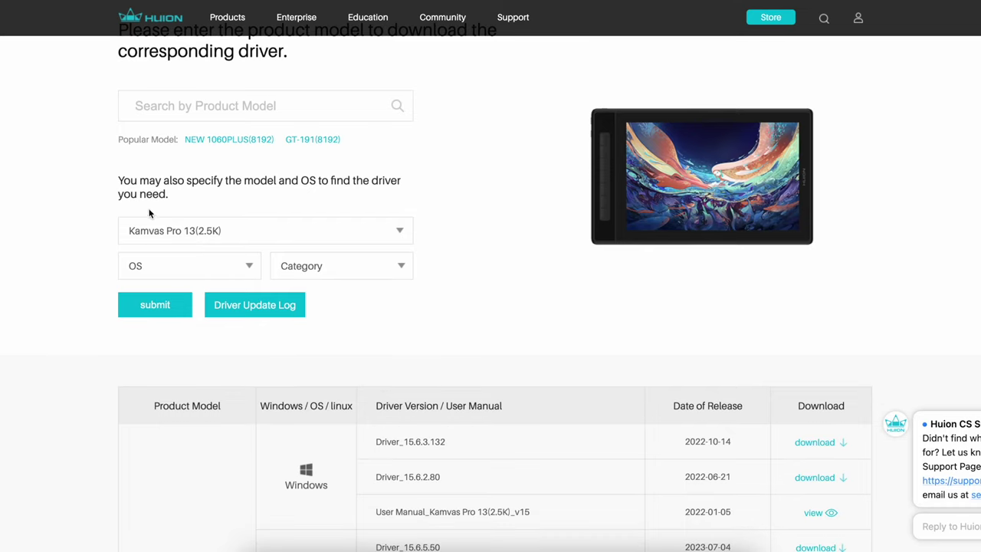
click(167, 263)
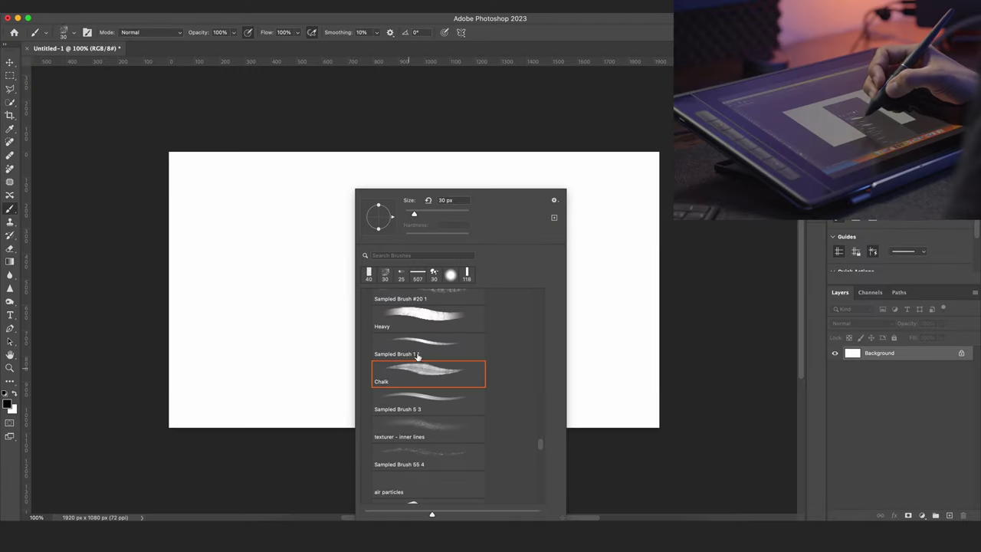
Step: Draw five light and dark pressure-test strokes across the blank canvas with the Chalk brush
drag(211, 341, 253, 256)
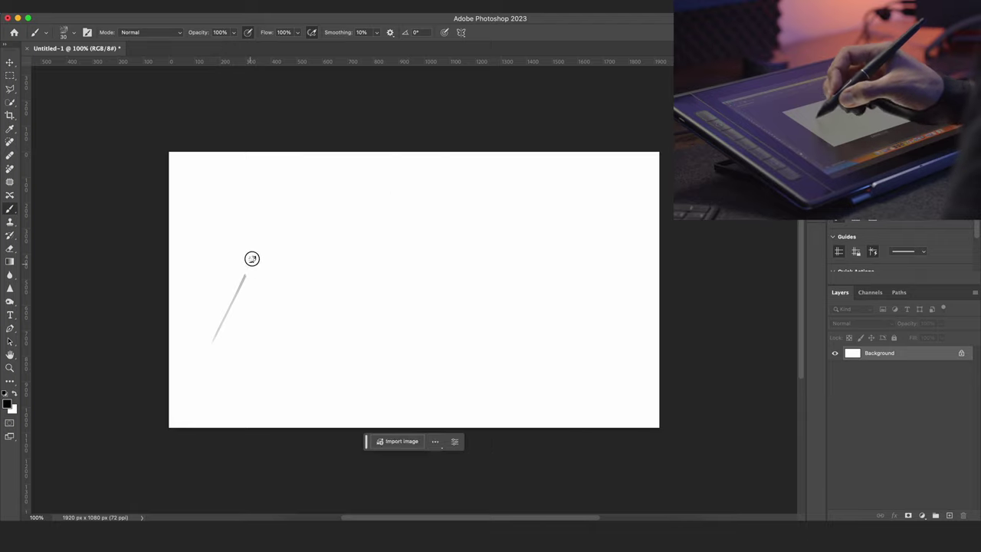
drag(280, 373, 358, 223)
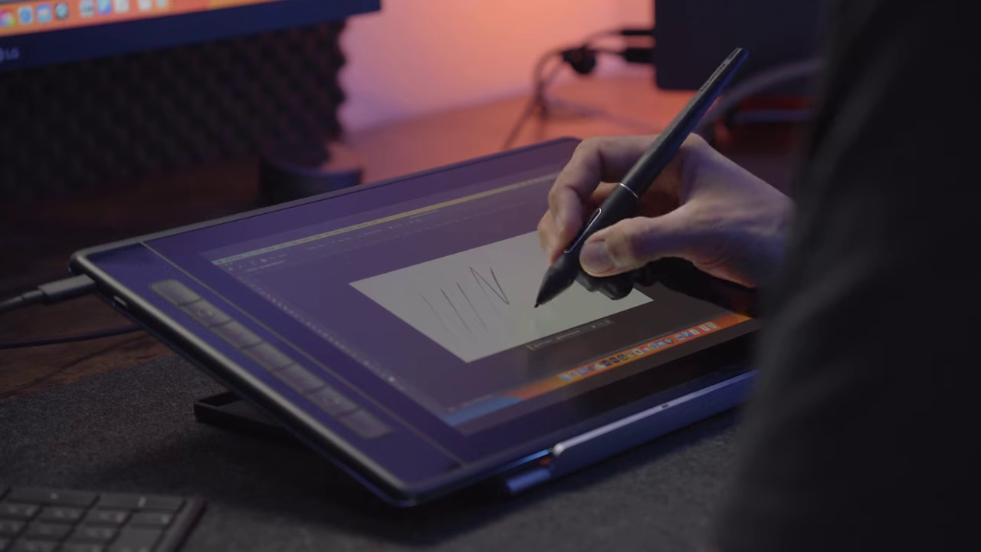
mouse_move(415, 357)
mouse_down()
mouse_move(496, 207)
mouse_move(513, 285)
mouse_up()
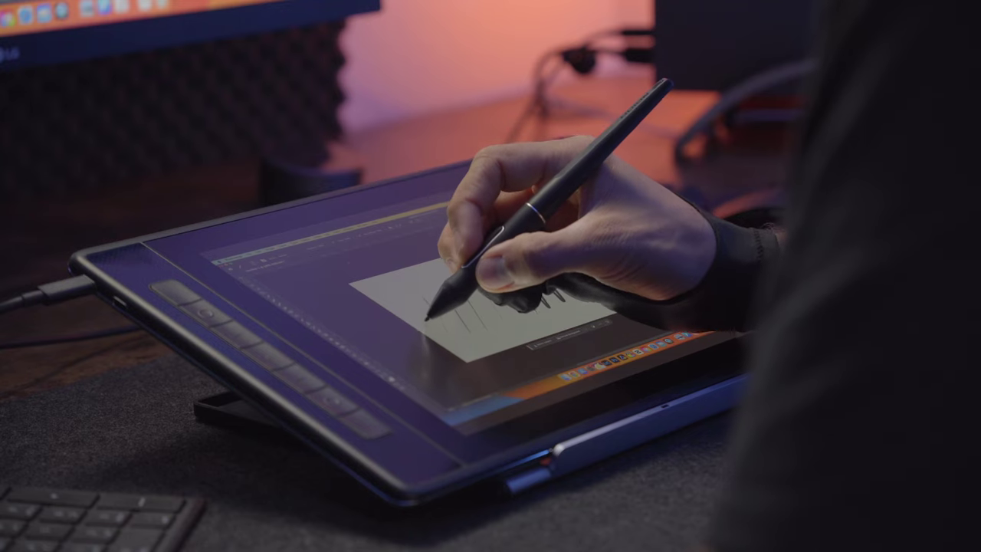
drag(192, 330, 235, 202)
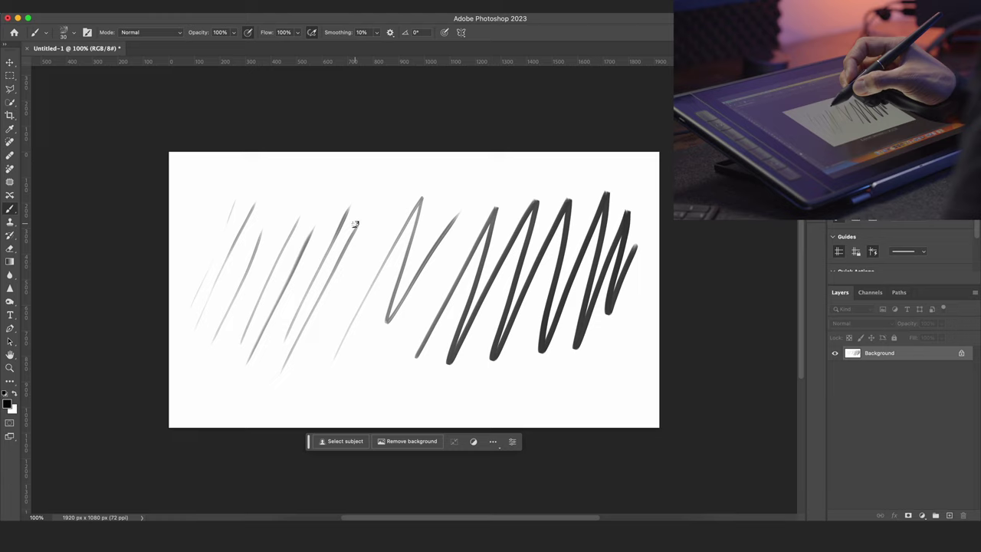
drag(352, 232, 343, 270)
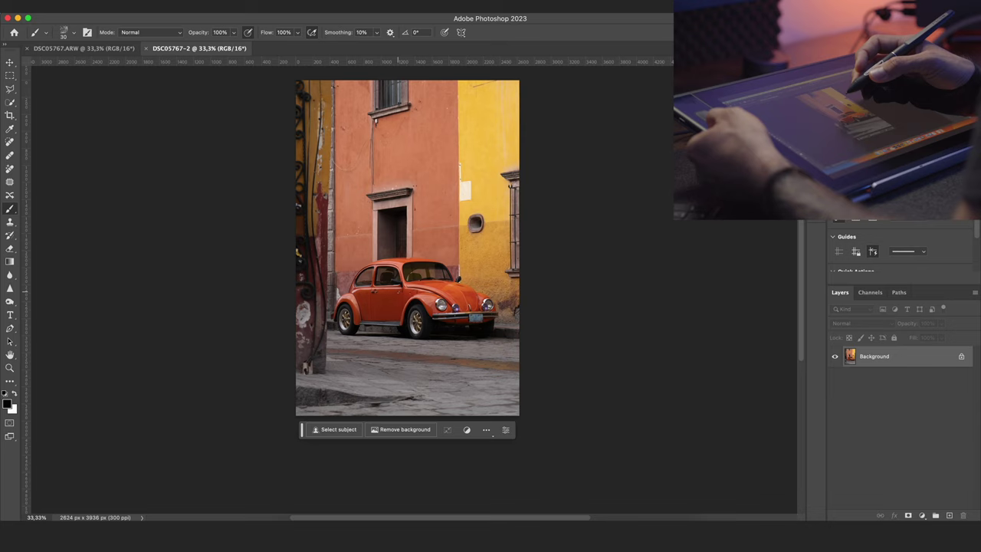
Step: Zoom the car photo to 100% and add a new Layer 1 in Hue blend mode
key(ctrl+plus)
key(ctrl+plus)
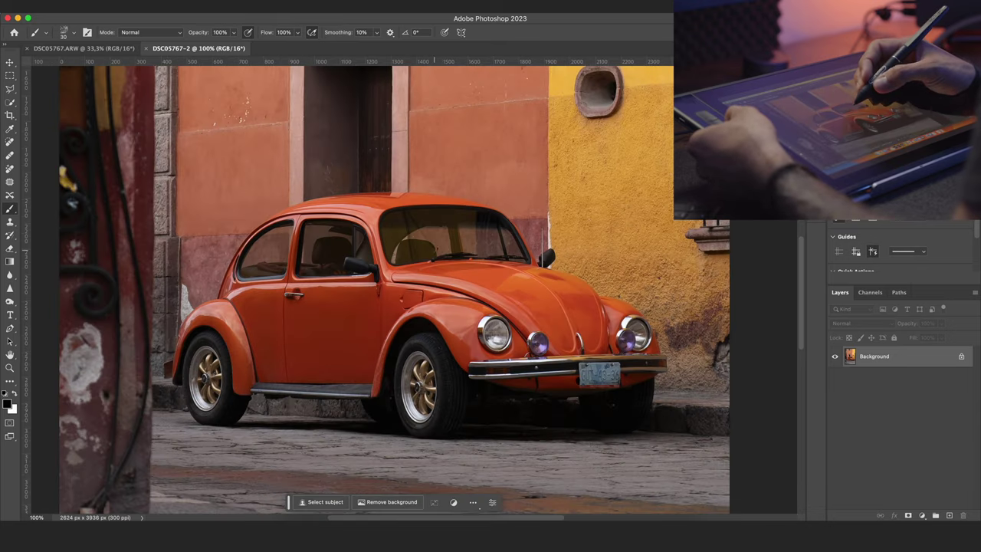
click(949, 517)
click(865, 323)
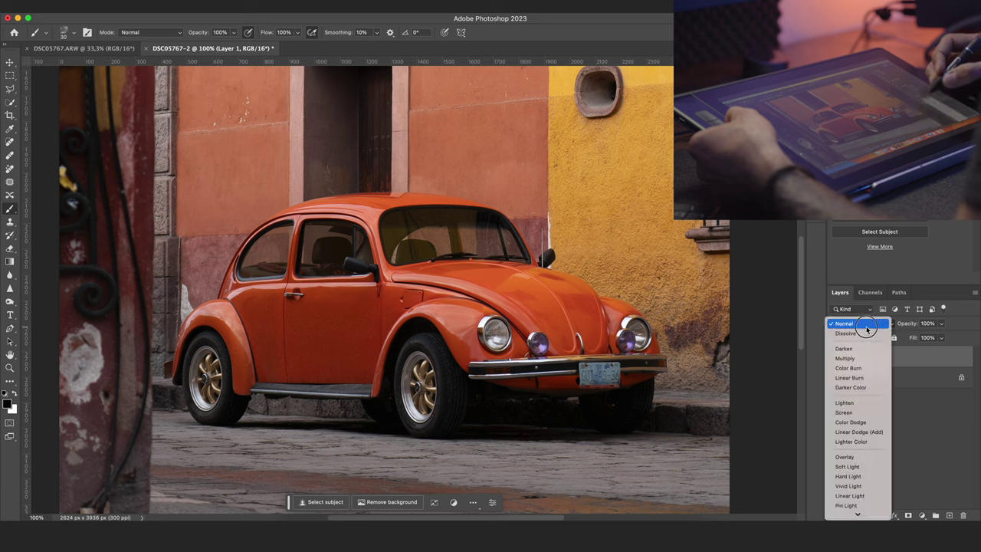
scroll(861, 379, down, 3)
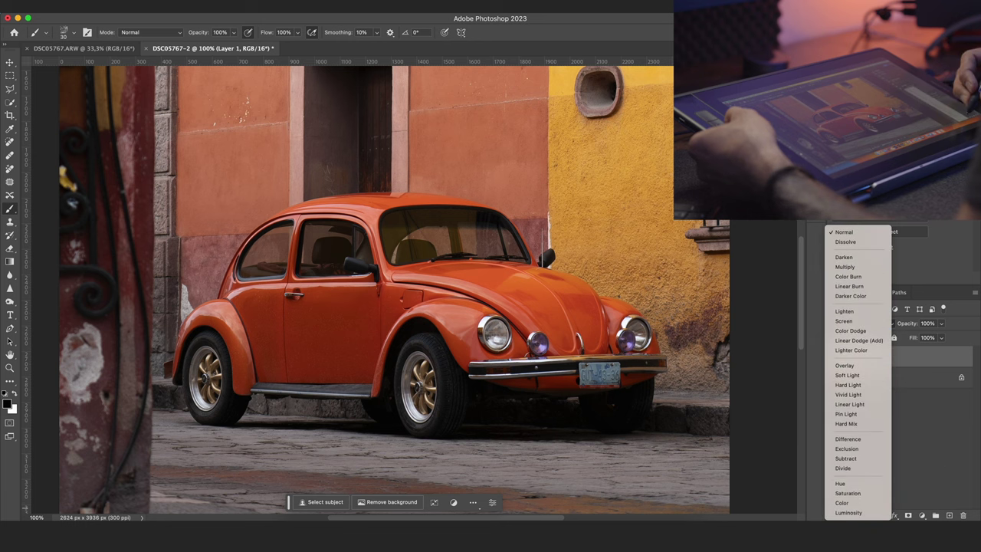
click(855, 484)
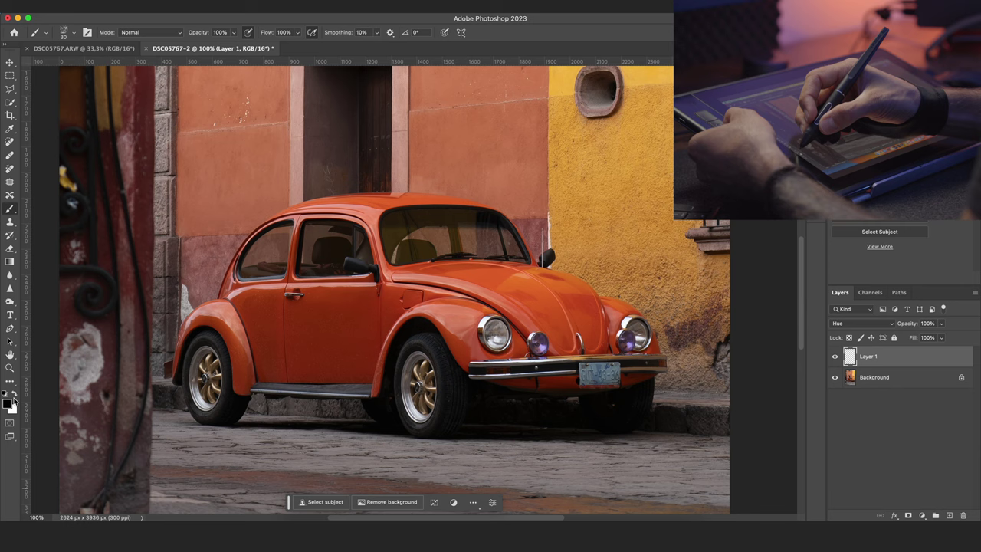
Step: Paint green over the orange car with the Soft Round brush
click(9, 403)
click(530, 370)
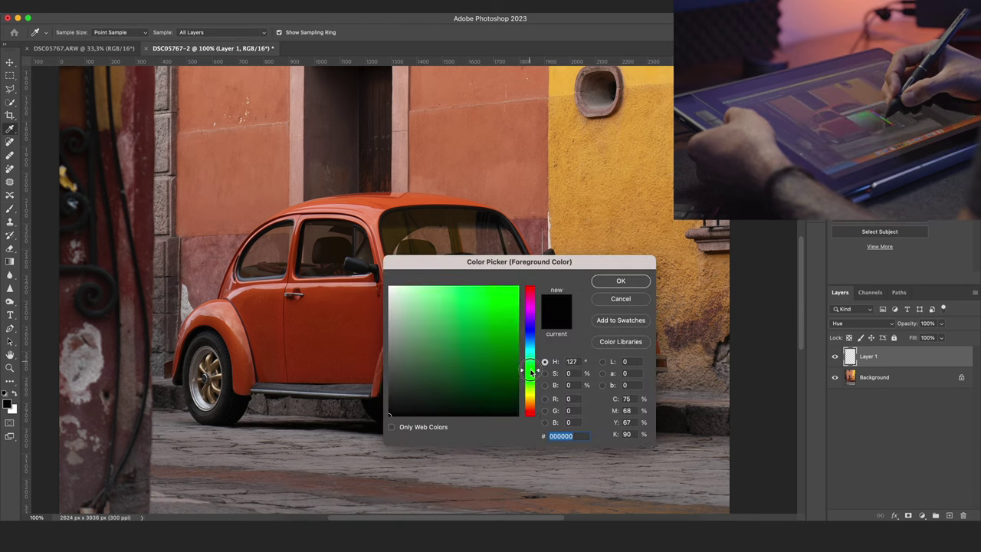
click(617, 282)
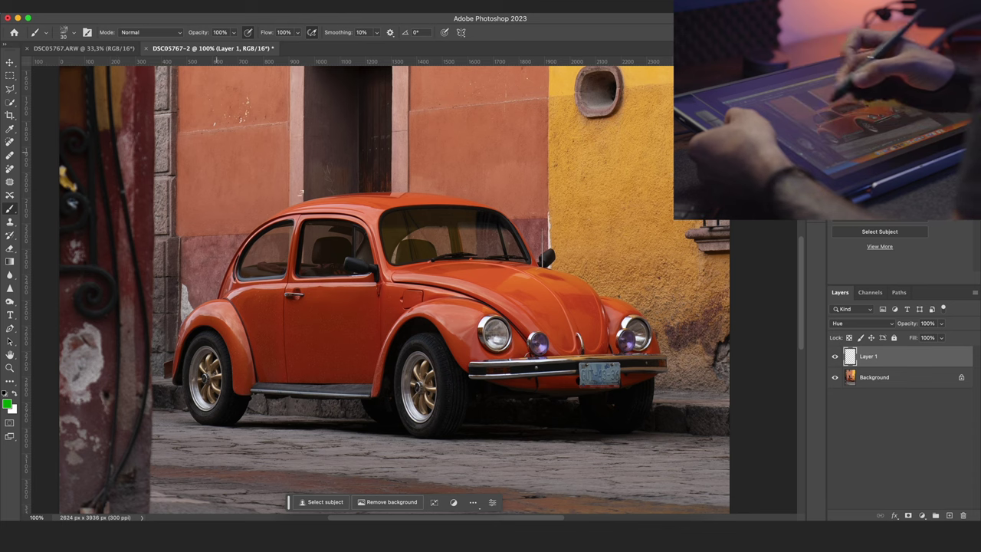
right_click(512, 248)
drag(637, 443, 638, 289)
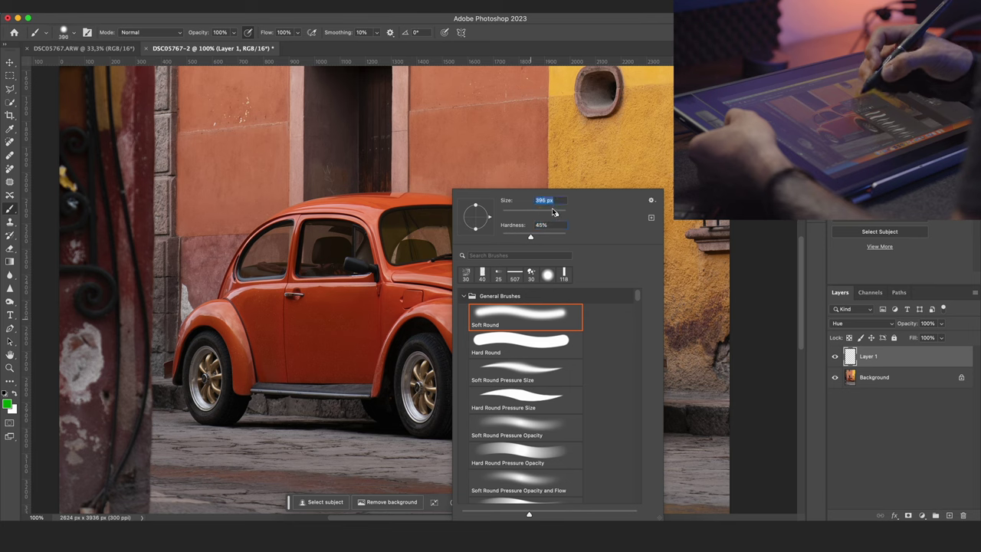
drag(270, 344, 283, 337)
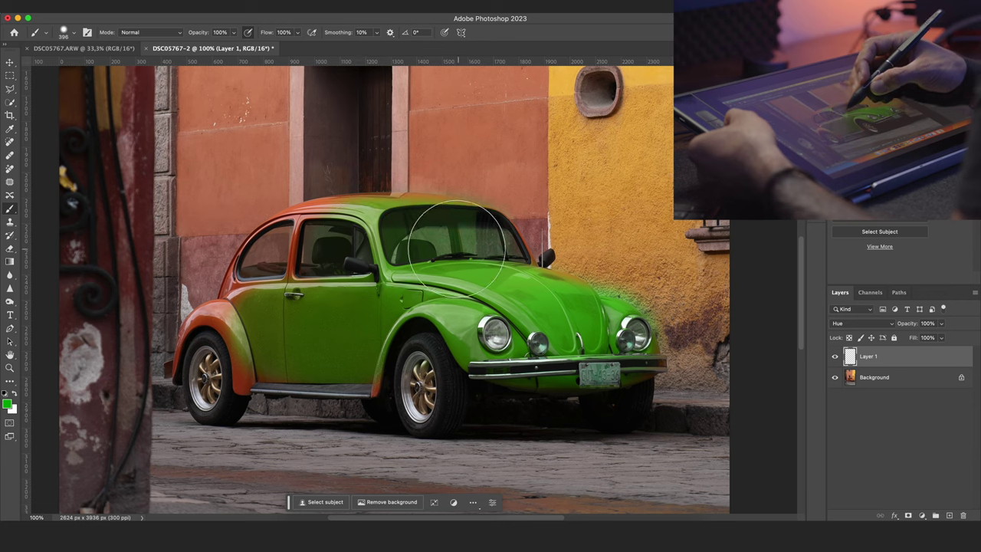
mouse_move(331, 260)
mouse_down()
mouse_move(295, 283)
mouse_move(263, 341)
mouse_up()
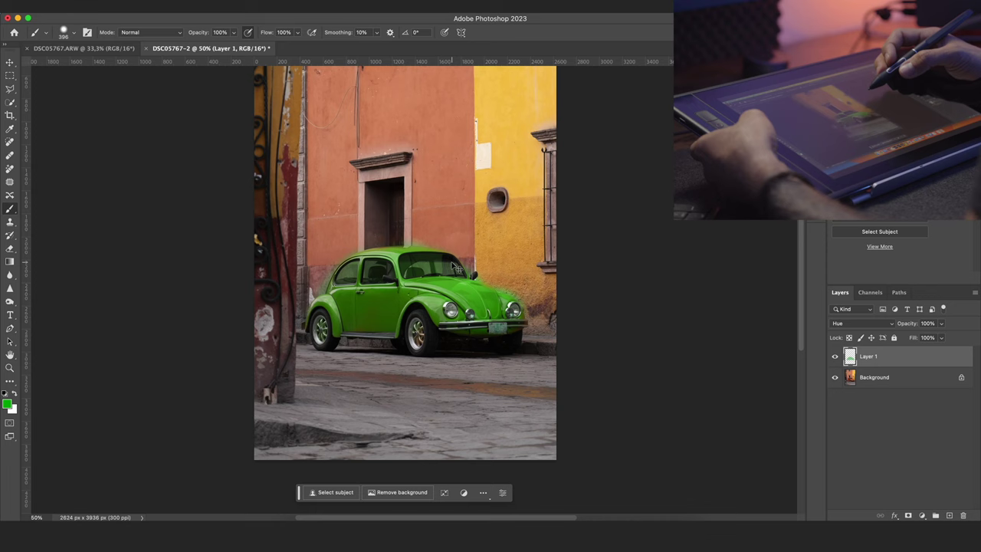
Step: Compare the green recolour, then hide DSC03677.ARW and DSC03675.ARW in the seascape stack
click(835, 357)
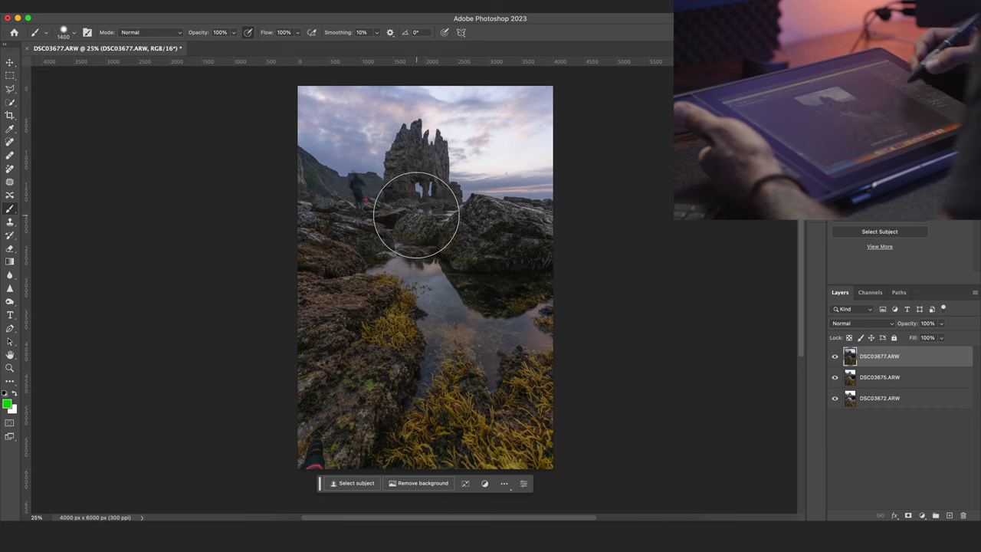
click(834, 356)
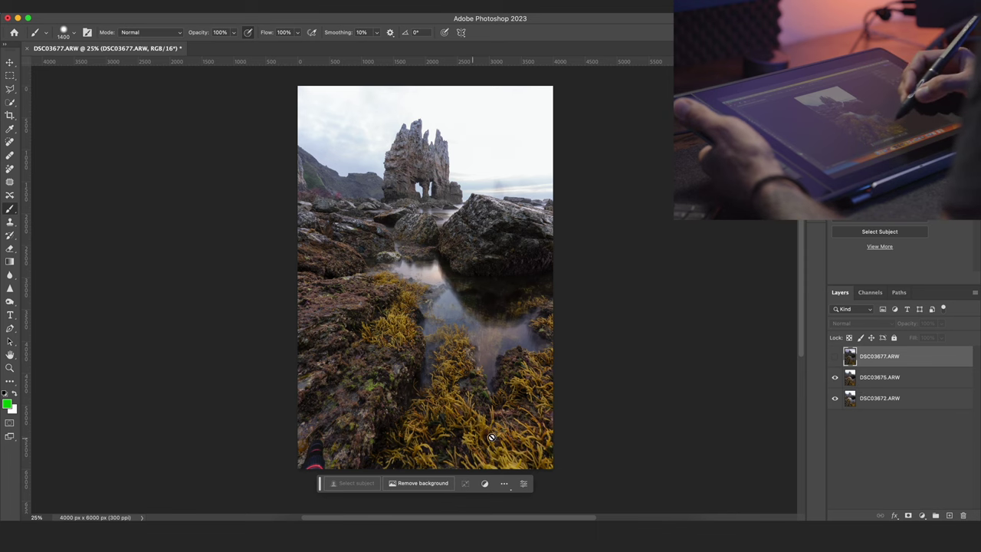
click(834, 378)
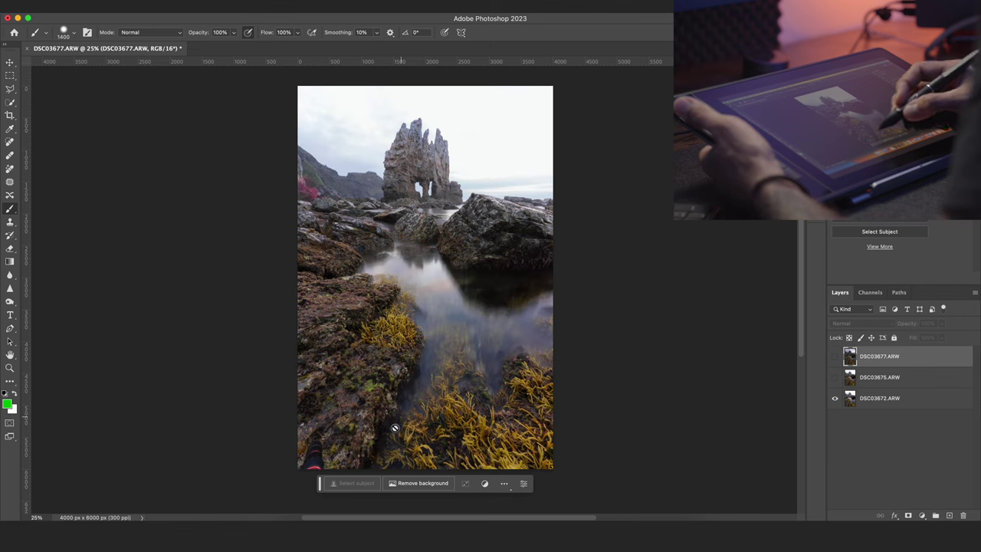
Step: Turn all three exposures back on, mask DSC03677.ARW, then select DSC03675.ARW
click(835, 378)
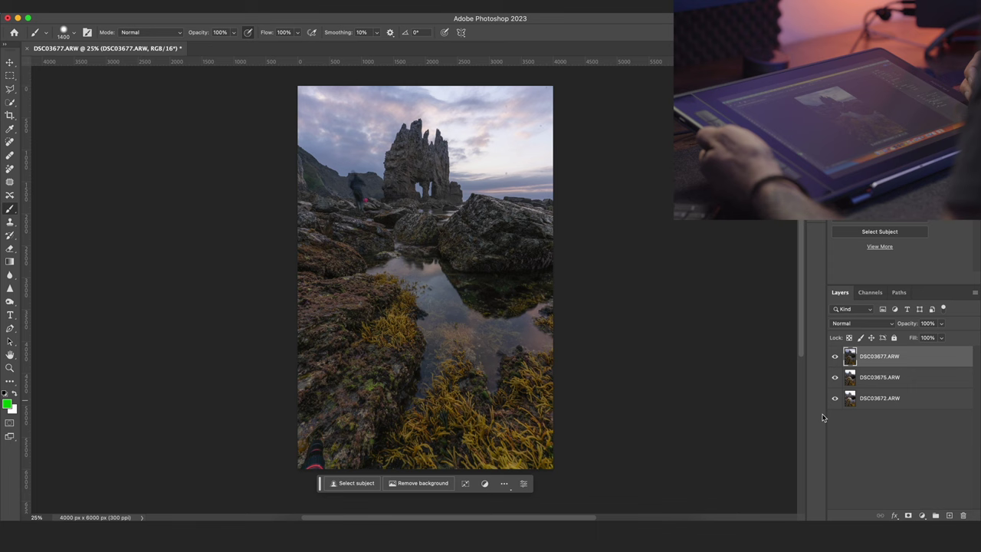
click(907, 515)
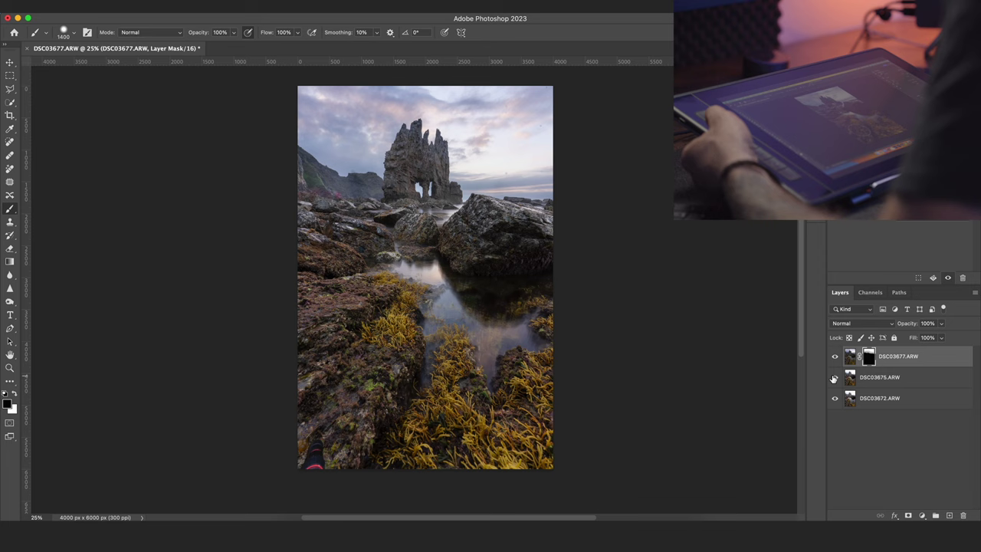
click(866, 378)
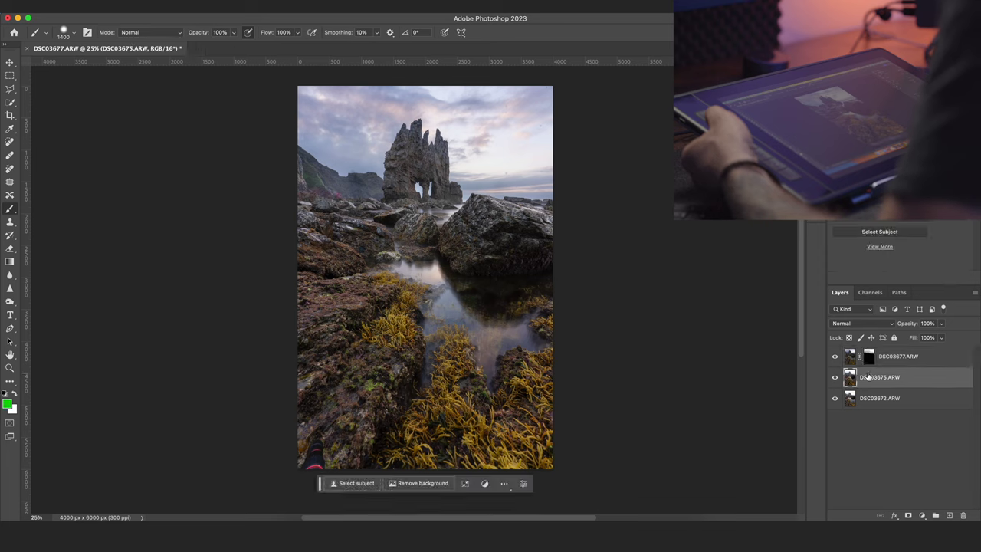
Step: Add a layer mask to the DSC03675.ARW exposure layer
click(909, 516)
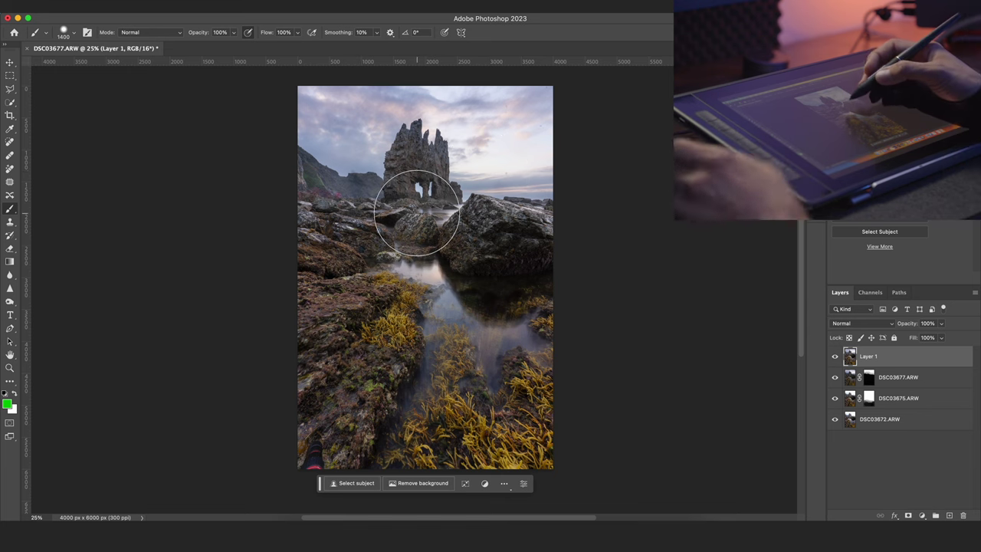
Step: Switch to the Remove tool, zoom in, and set its size to about 86
key(j)
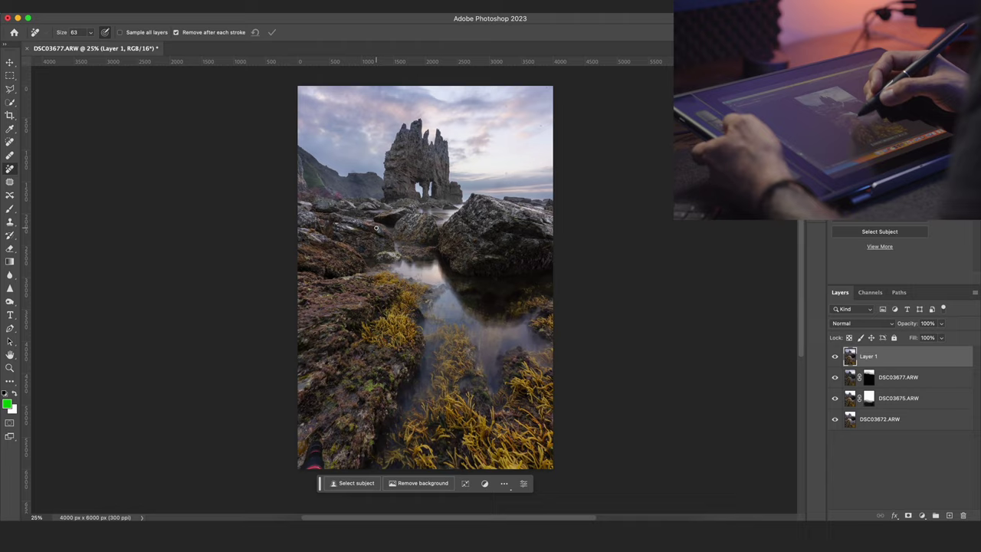
key(super+plus)
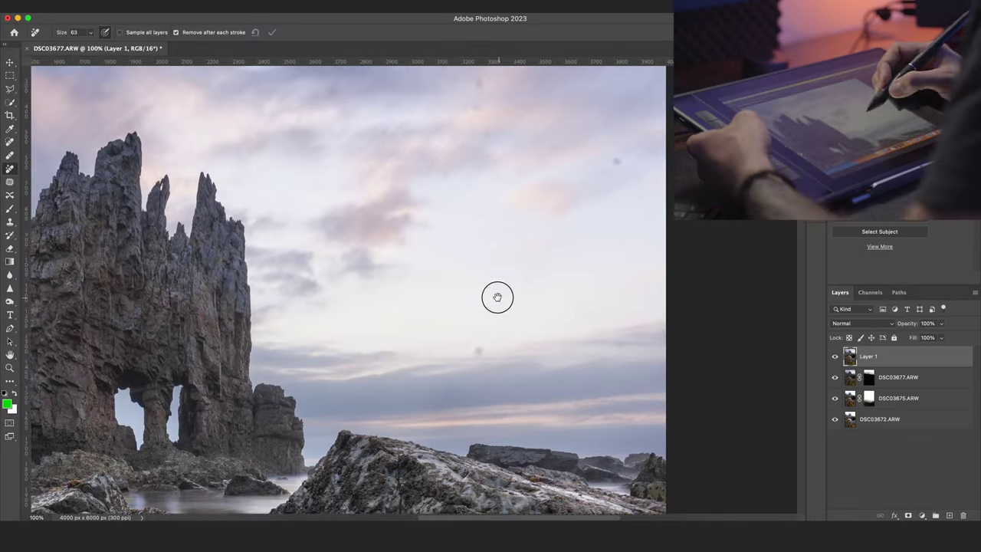
drag(497, 297, 491, 293)
click(90, 32)
drag(91, 46, 102, 46)
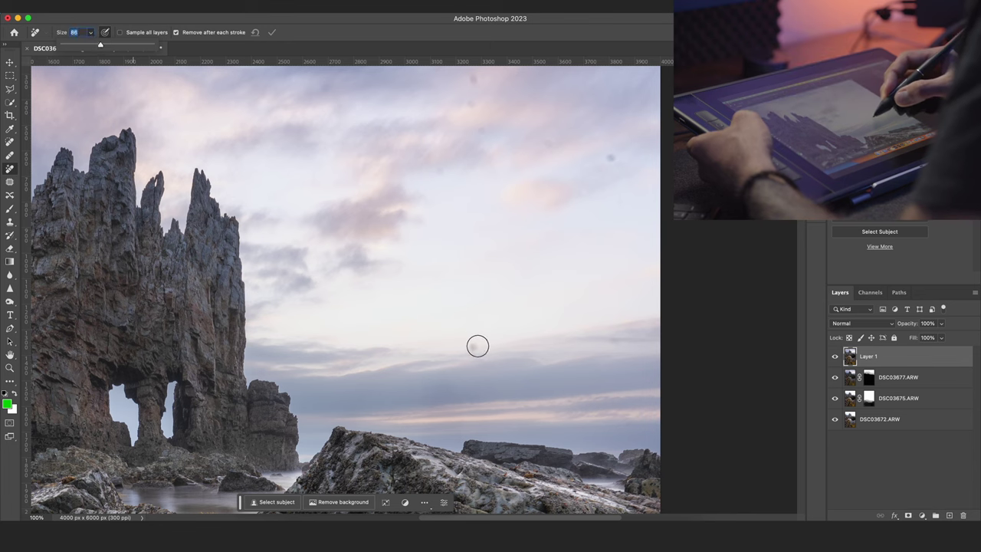
Step: Remove six dust spots from the sky, from the lower sky to the top
click(473, 346)
click(472, 342)
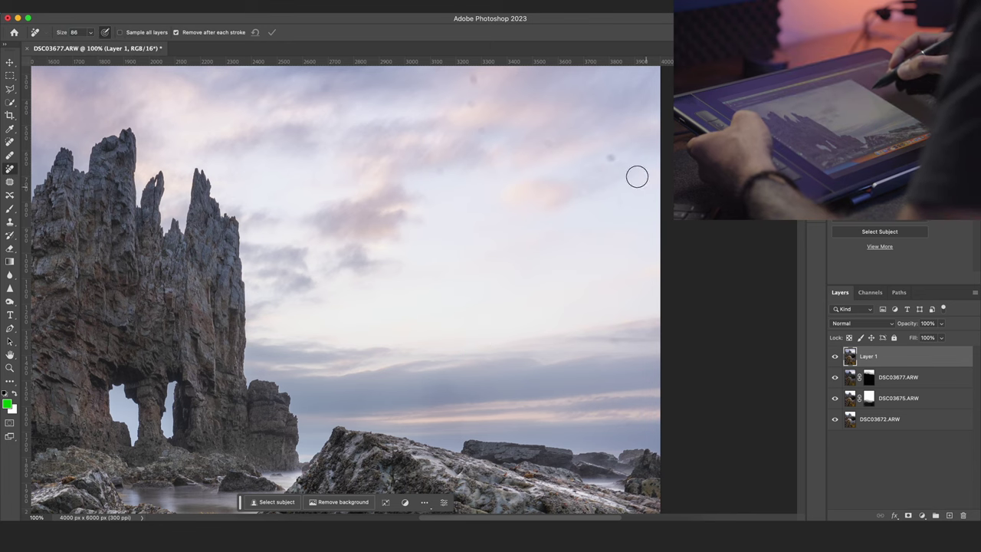
click(611, 157)
click(548, 143)
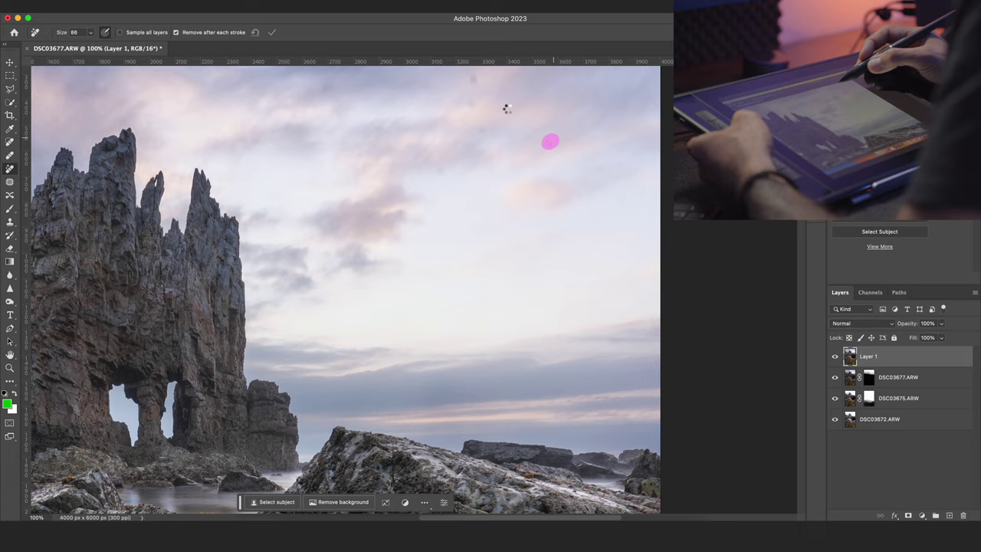
click(479, 132)
click(471, 99)
scroll(494, 153, up, 1)
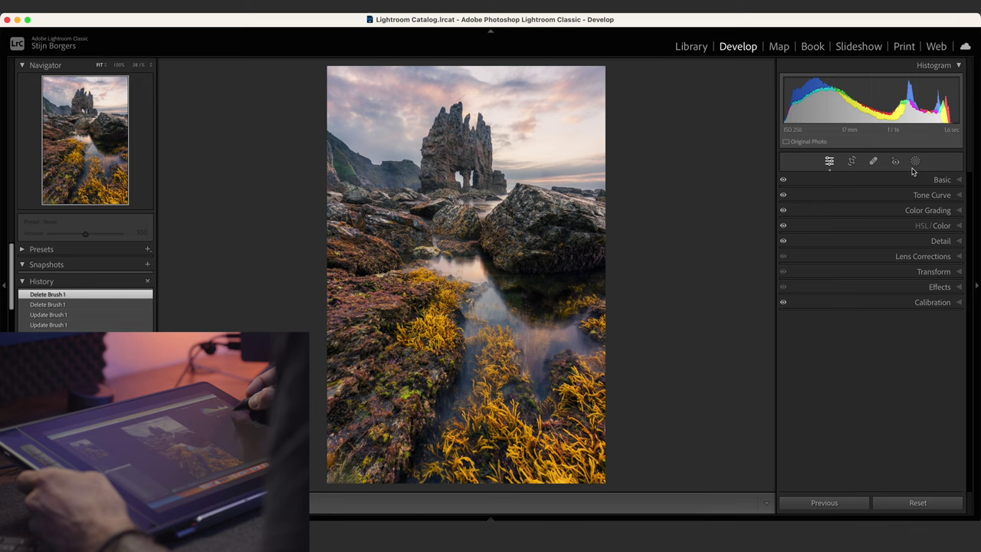
Step: Paint a brush mask with Exposure 0.45, Whites 9 and Temp 7 over the areas to brighten
click(915, 161)
click(806, 256)
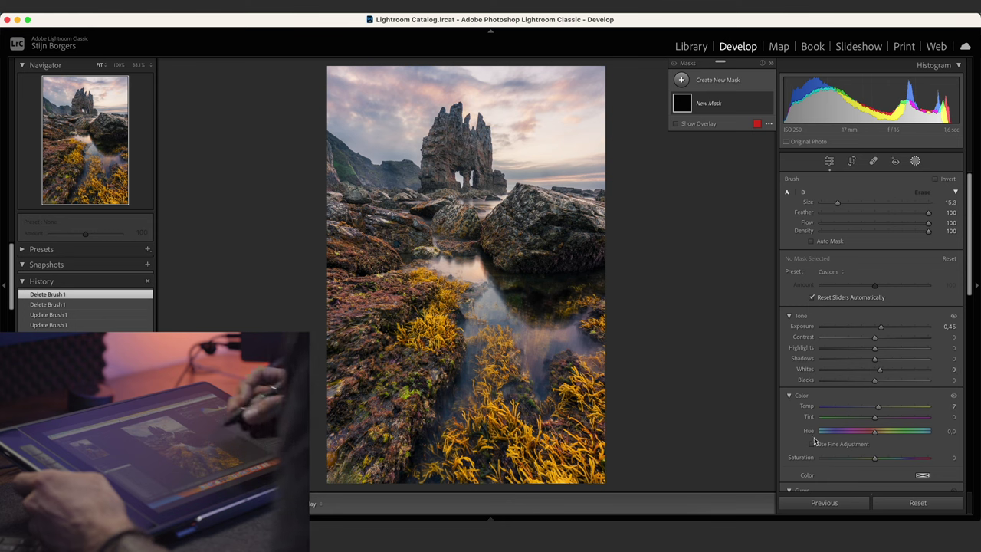
mouse_move(552, 219)
mouse_down()
mouse_move(528, 203)
mouse_move(460, 233)
mouse_move(466, 174)
mouse_move(475, 175)
mouse_move(429, 204)
mouse_up()
drag(521, 198, 527, 203)
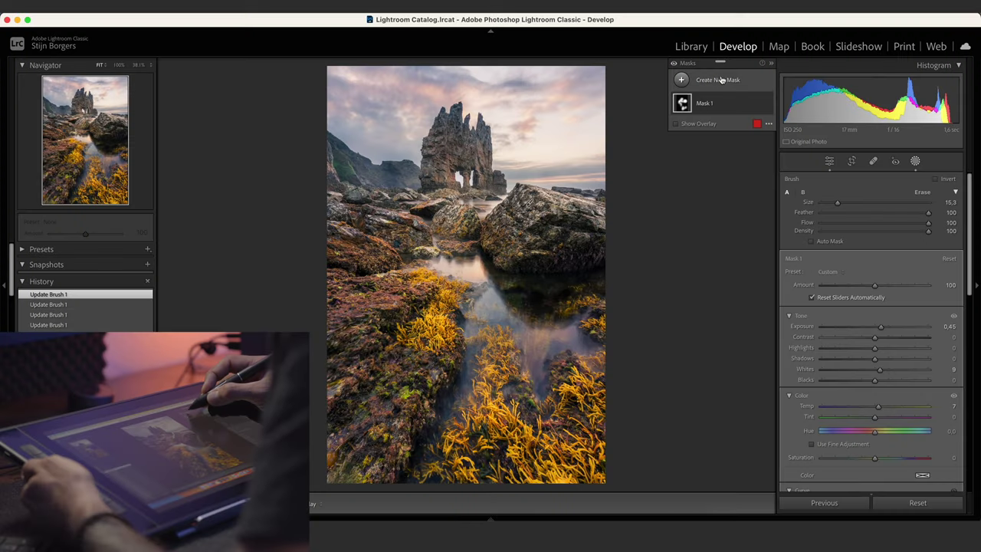
Step: Create a second brush mask (Exposure -0.39, Contrast 11, Temp -7) and paint over the rocks
click(720, 79)
click(728, 173)
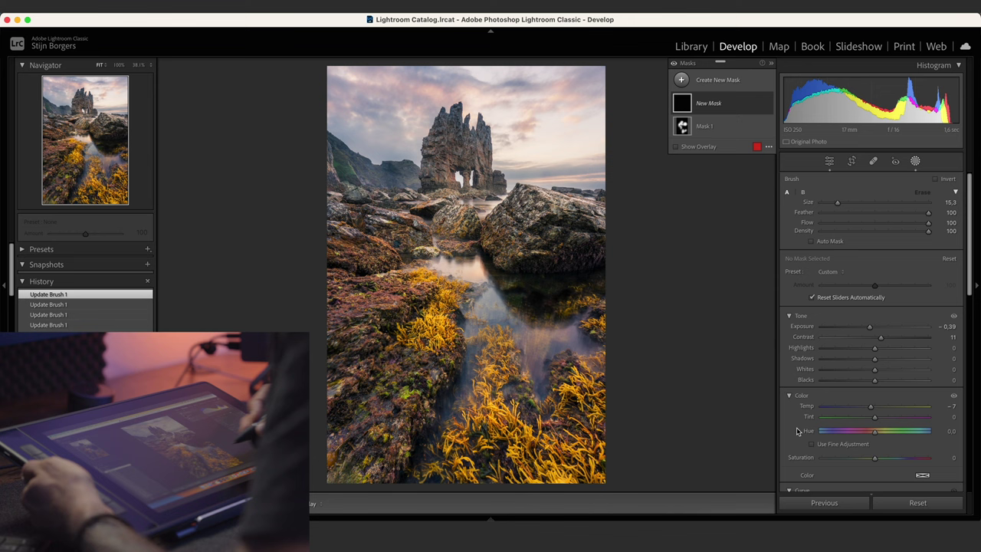
mouse_move(443, 387)
mouse_down()
mouse_move(442, 426)
mouse_move(412, 454)
mouse_up()
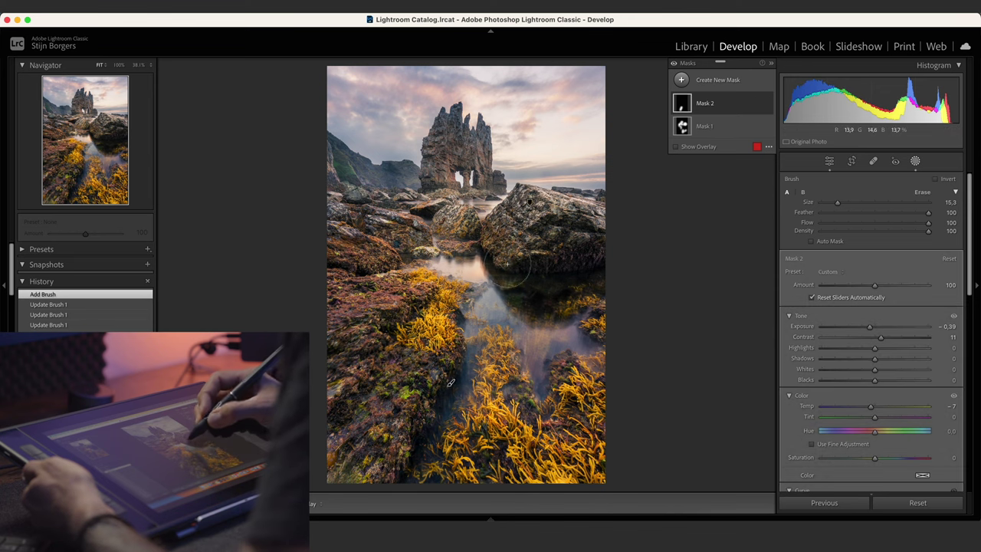
mouse_move(507, 251)
mouse_down()
mouse_move(551, 256)
mouse_move(540, 276)
mouse_up()
mouse_move(529, 247)
mouse_down()
mouse_move(521, 253)
mouse_move(506, 230)
mouse_move(483, 222)
mouse_up()
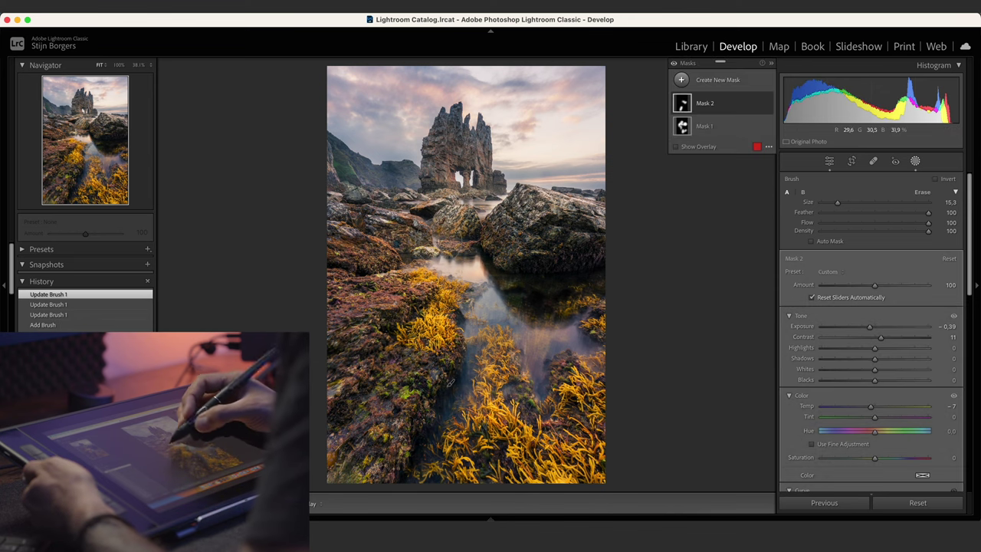
mouse_move(398, 222)
mouse_down()
mouse_move(368, 246)
mouse_move(337, 302)
mouse_up()
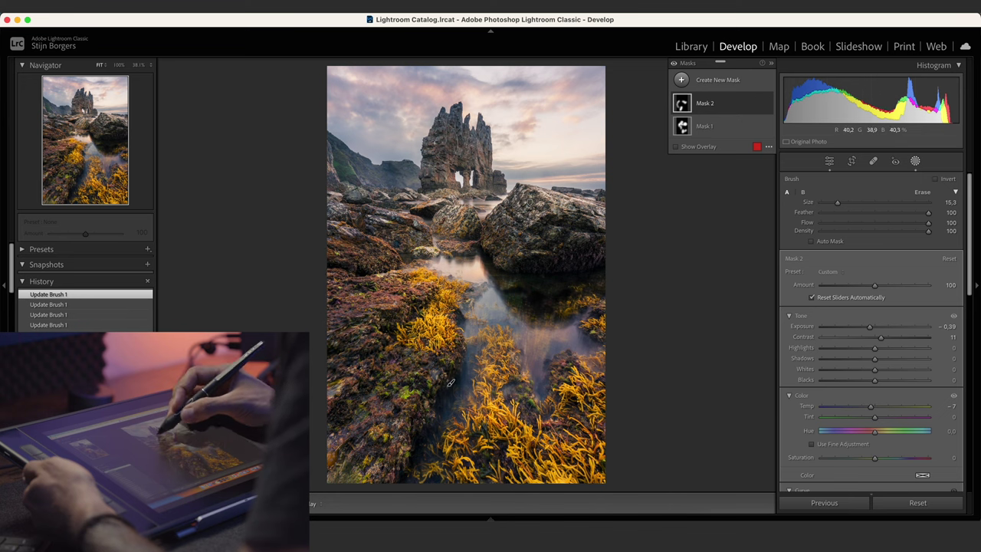
drag(398, 184, 337, 164)
Step: Check the red mask overlay, darken the right and bottom rocks, and compare before/after
key(o)
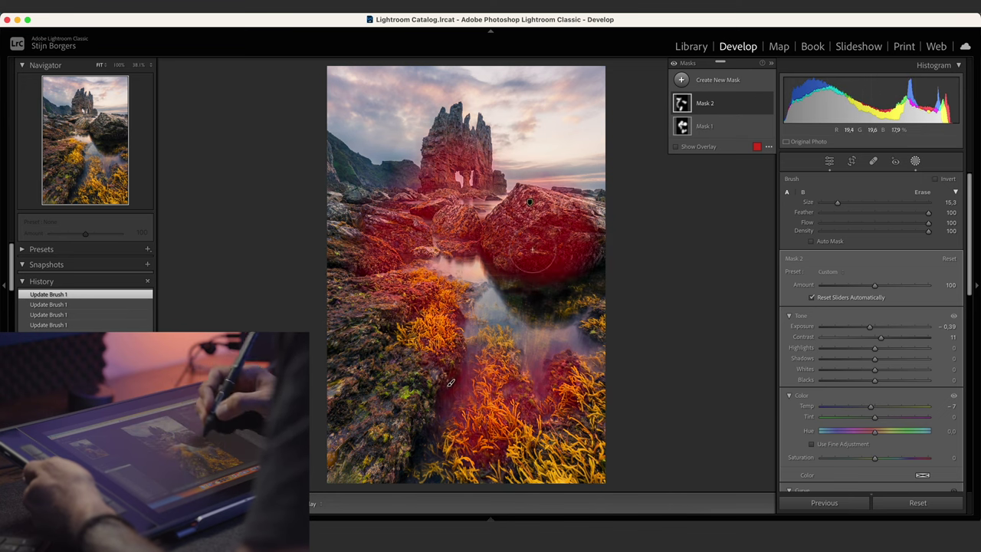
key(o)
mouse_move(588, 375)
mouse_down()
mouse_move(594, 326)
mouse_move(595, 368)
mouse_up()
drag(421, 455, 400, 482)
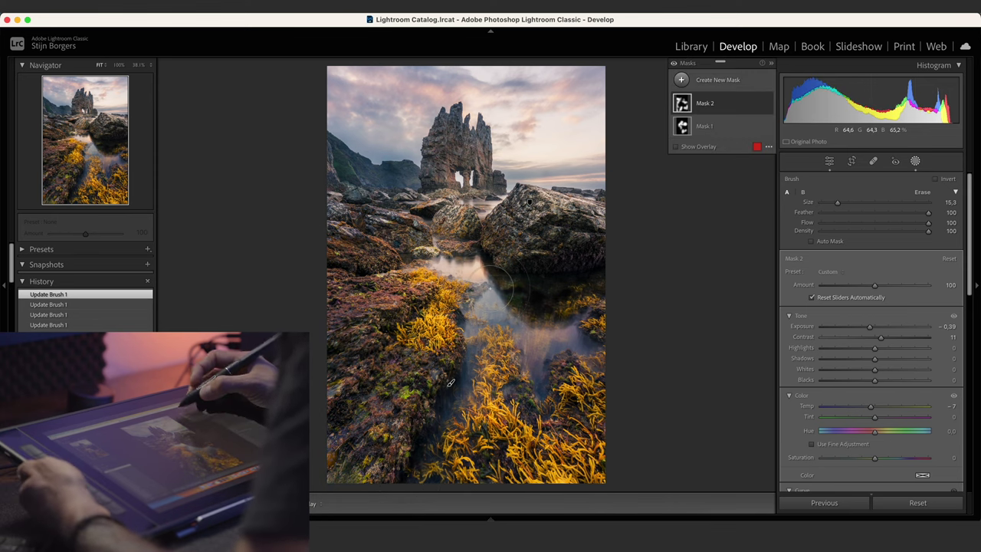
click(673, 65)
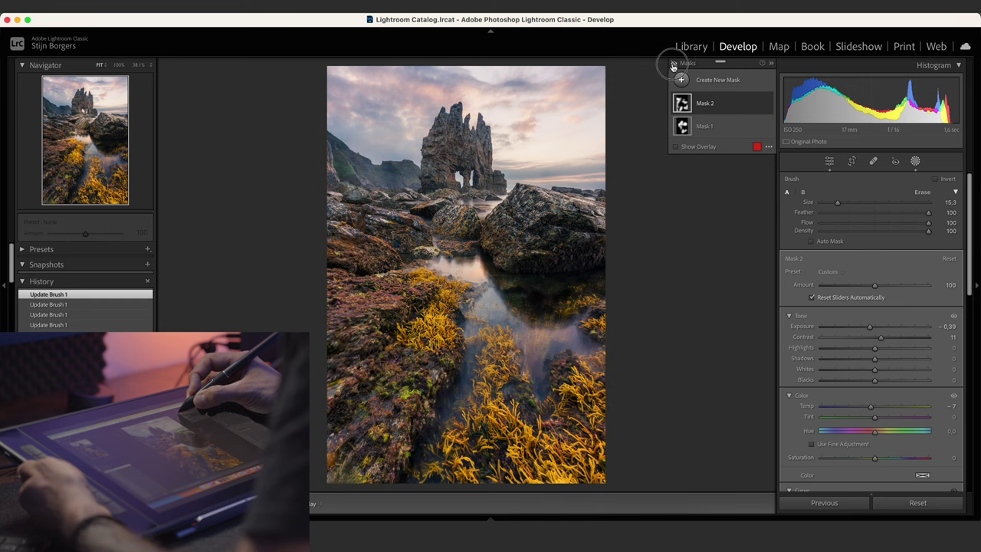
click(673, 65)
Step: Draw a left ear and a right ear curve on the doodle face
click(674, 65)
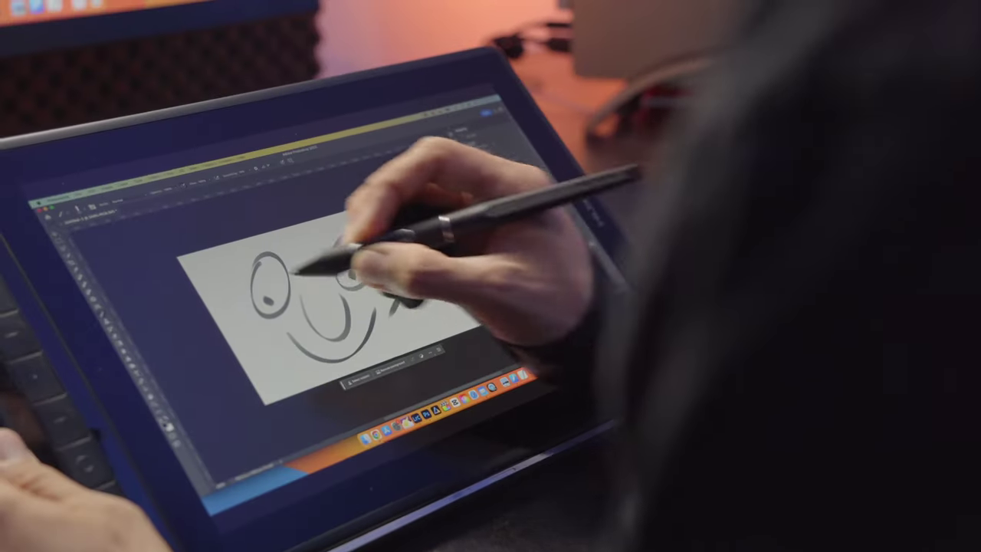
drag(230, 276, 226, 314)
drag(380, 268, 387, 322)
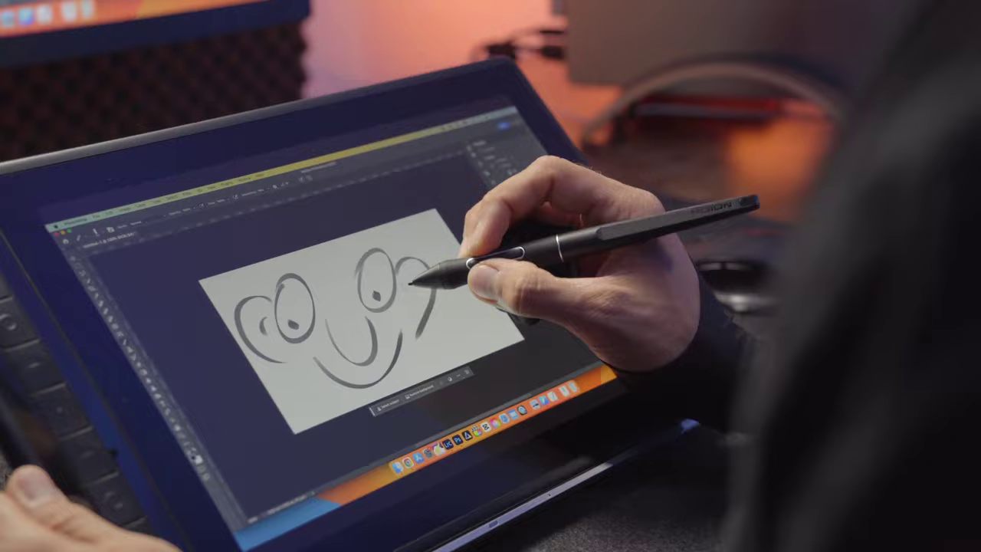